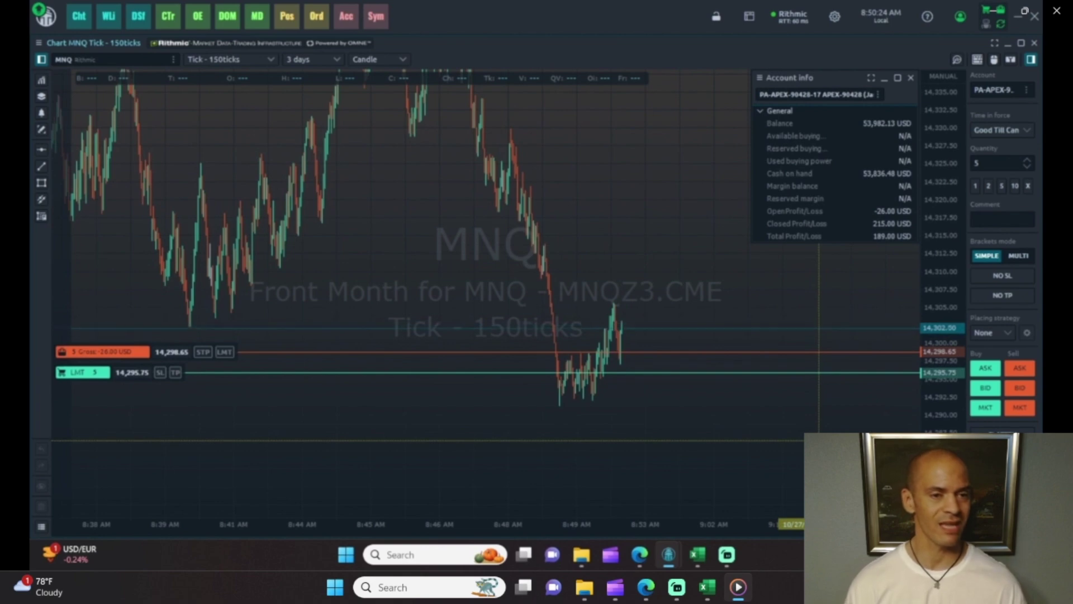
# Step: Let the 14,295.75 buy limit fill and close the MNQ short at 281.50 USD closed profit
pyautogui.scroll(5, 874, 427)
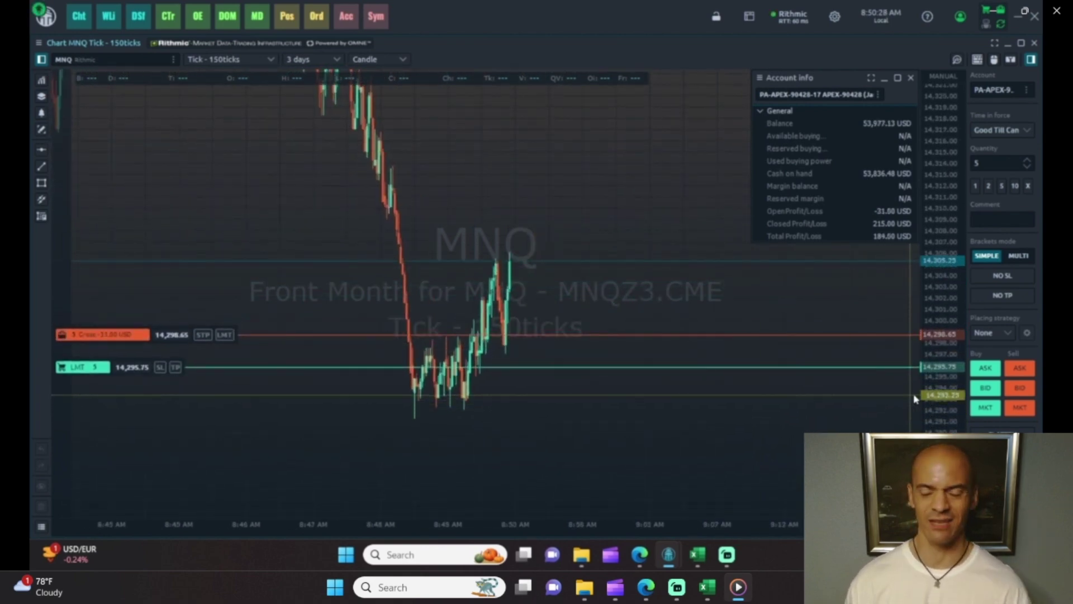
pyautogui.scroll(2, 821, 403)
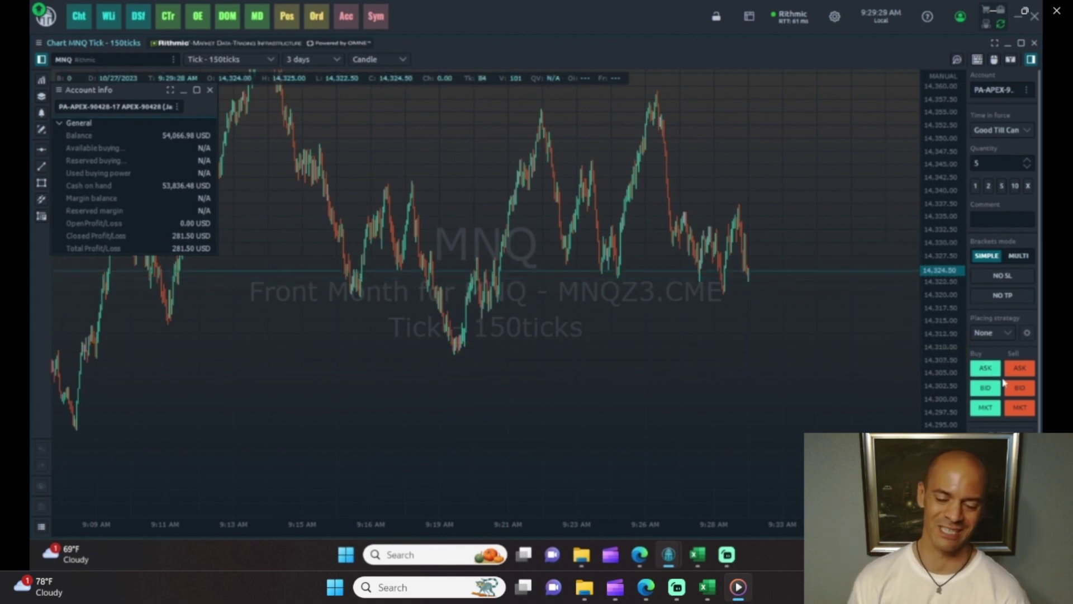
# Step: Short 10 MNQ at 14,323.00 with 5-lot buy limits at 14,319.50 and 14,316.25, watching the first fill
pyautogui.click(1017, 393)
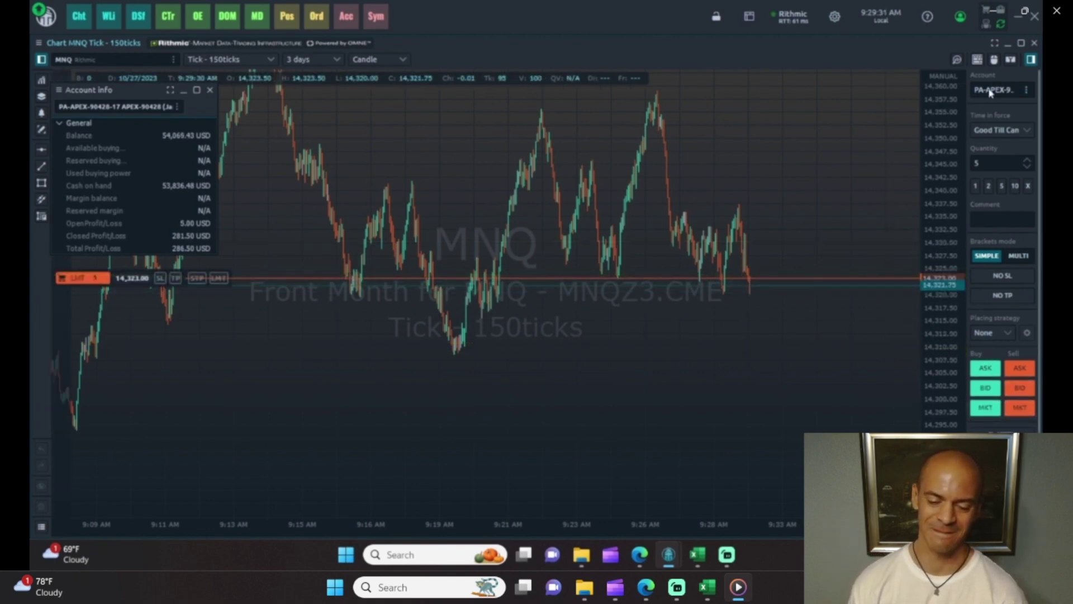
pyautogui.click(870, 296)
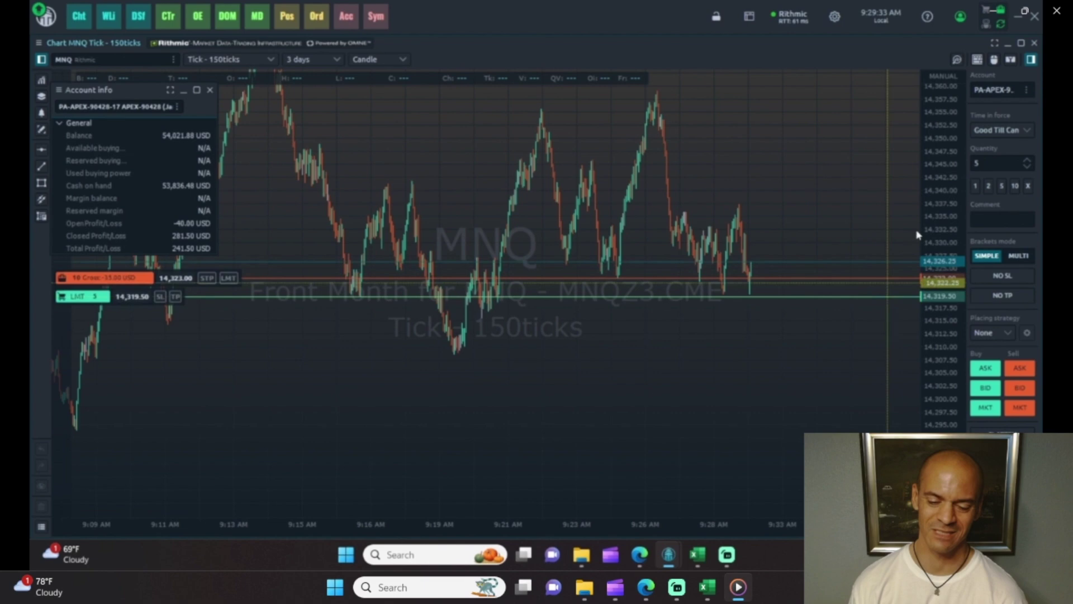
pyautogui.click(856, 313)
pyautogui.scroll(5, 900, 216)
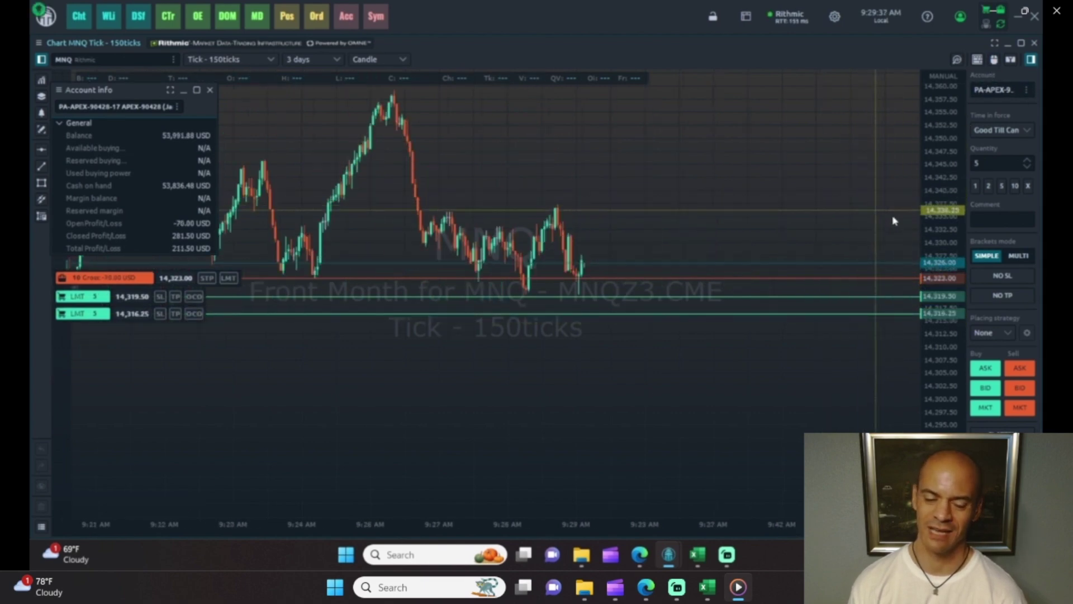
pyautogui.scroll(2, 861, 201)
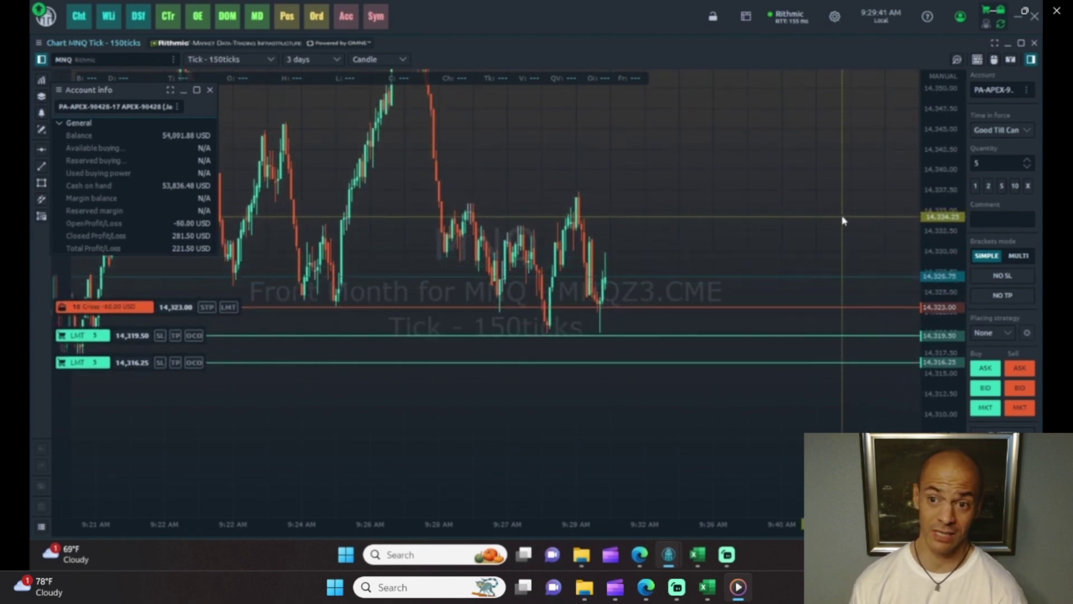
pyautogui.moveTo(843, 218); pyautogui.dragTo(846, 200)
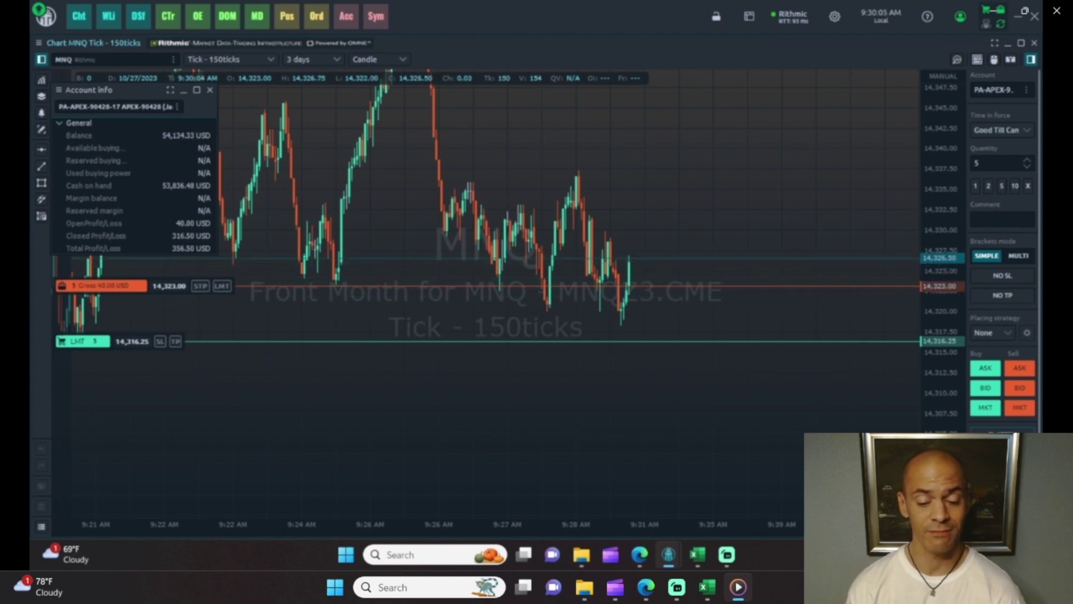
# Step: Drag the remaining 5-lot buy limit from 14,316.25 up to 14,318.75 and let it fill
pyautogui.scroll(5, 794, 389)
pyautogui.moveTo(770, 386); pyautogui.dragTo(765, 390)
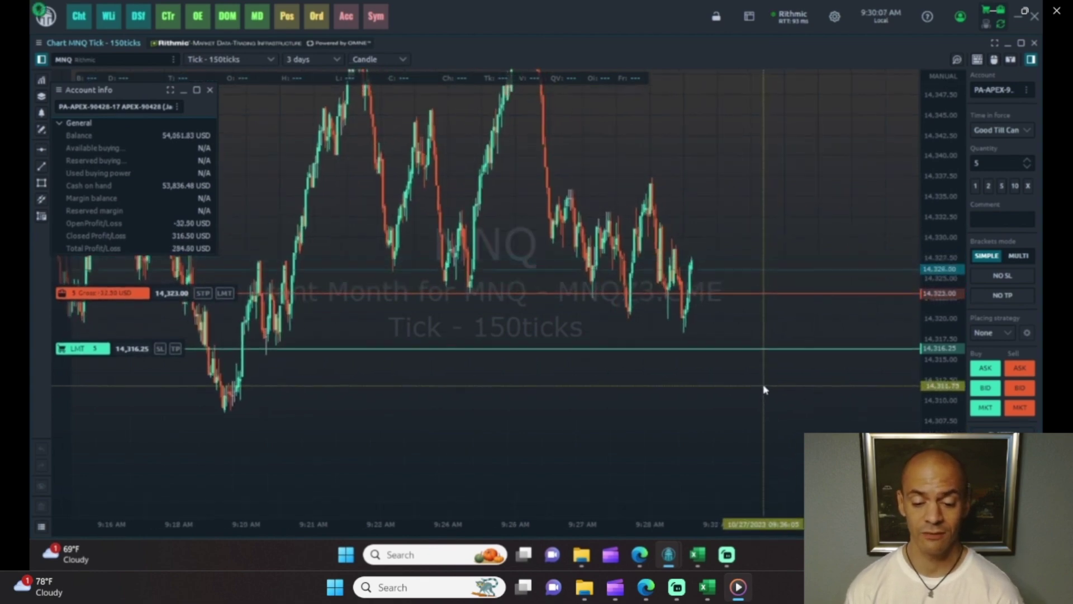
pyautogui.scroll(-4, 765, 389)
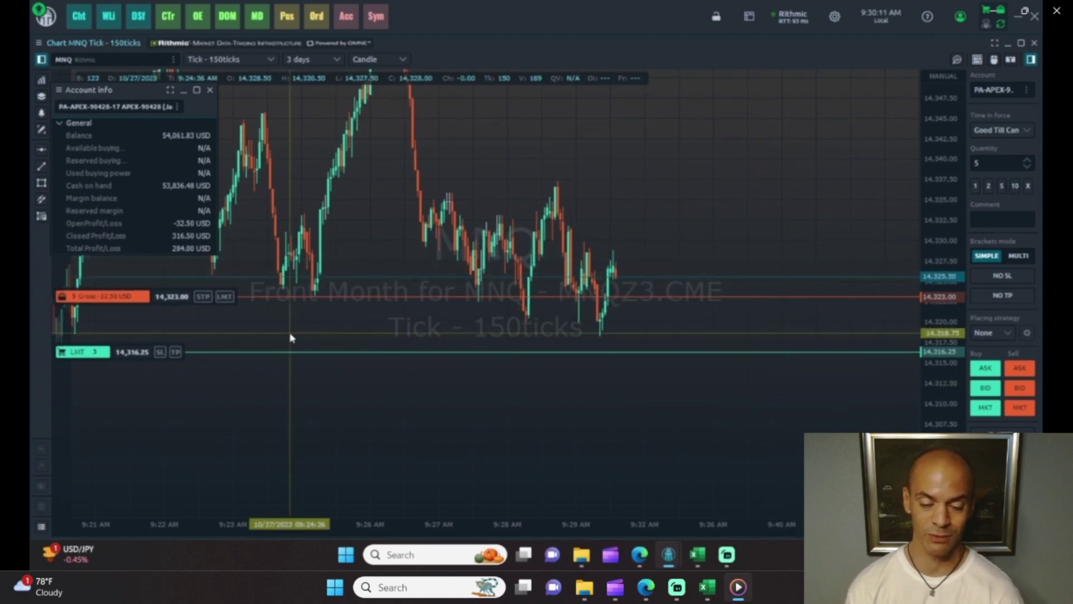
pyautogui.moveTo(89, 351); pyautogui.dragTo(89, 331)
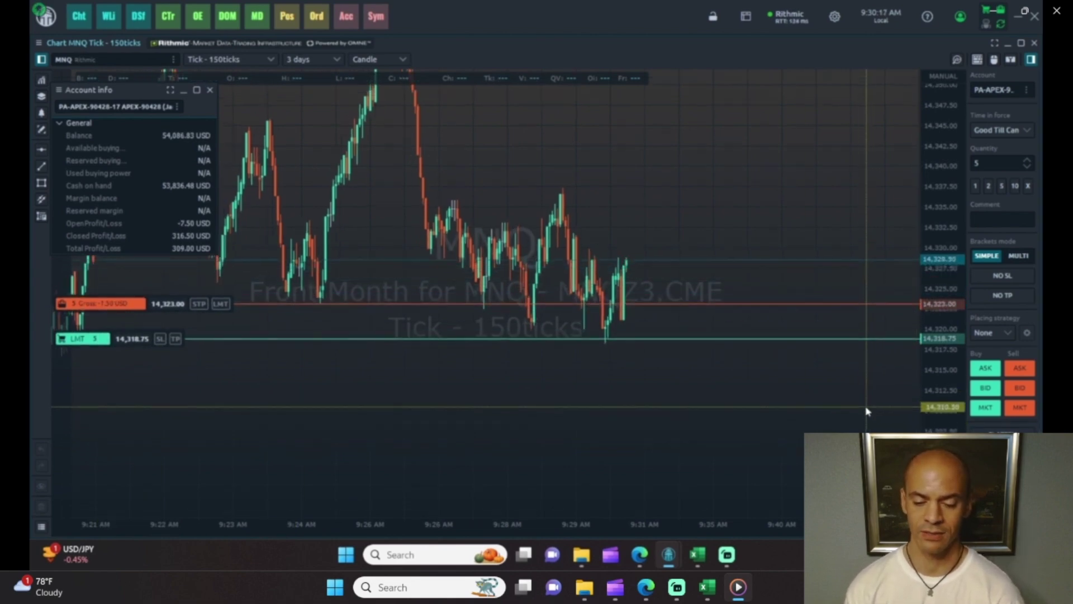
pyautogui.scroll(-3, 852, 383)
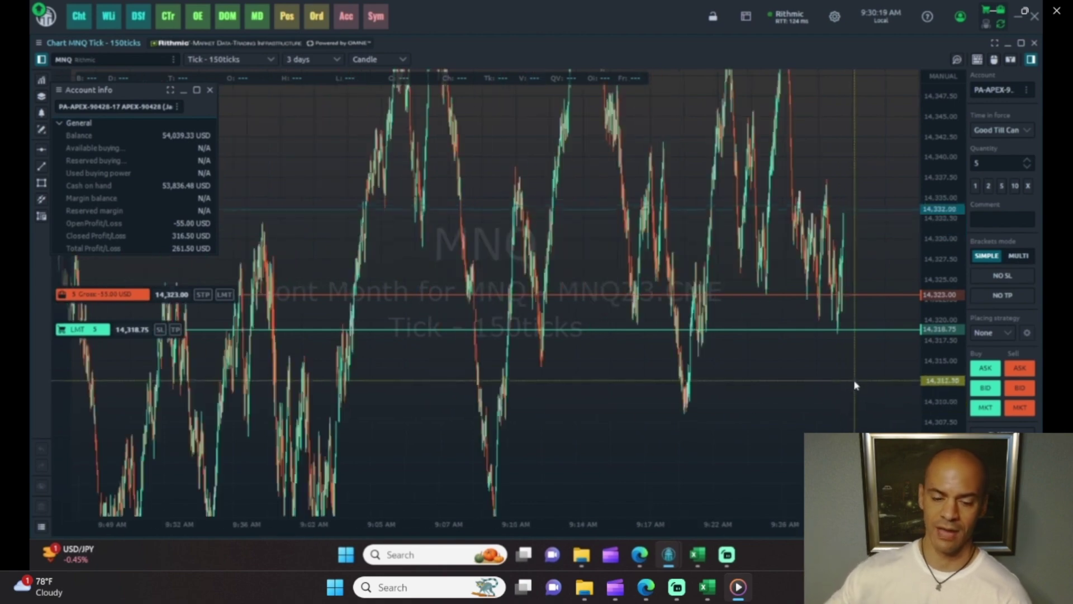
pyautogui.scroll(3, 852, 377)
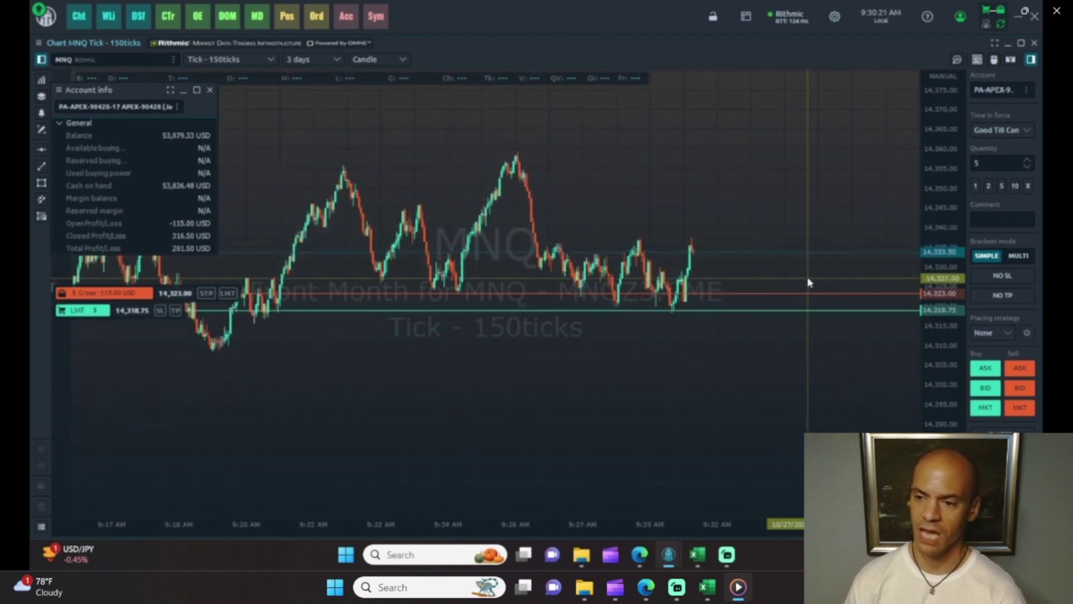
pyautogui.scroll(3, 809, 281)
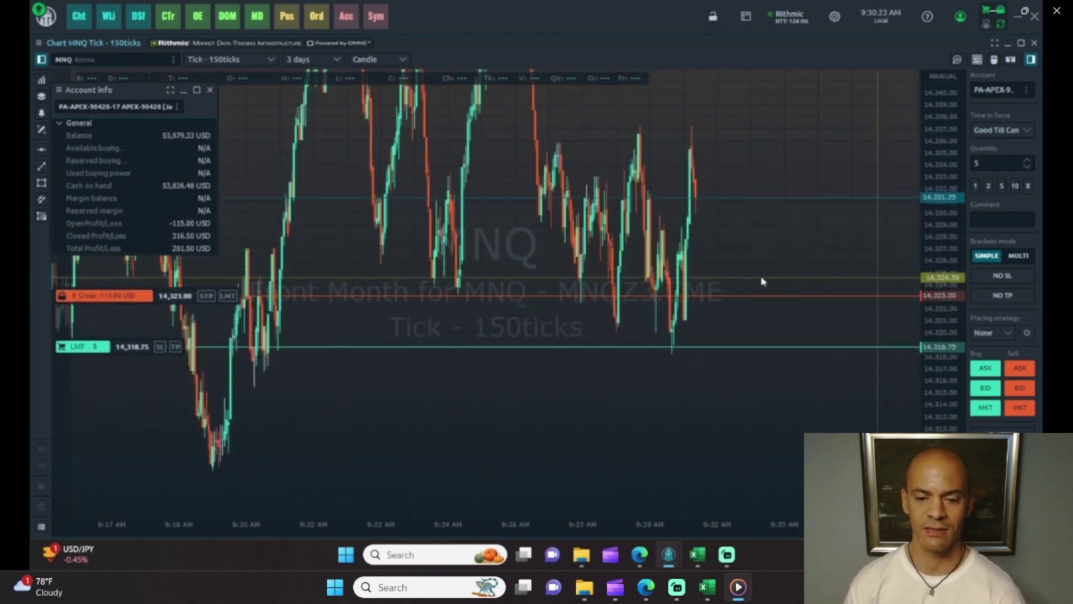
pyautogui.scroll(4, 739, 281)
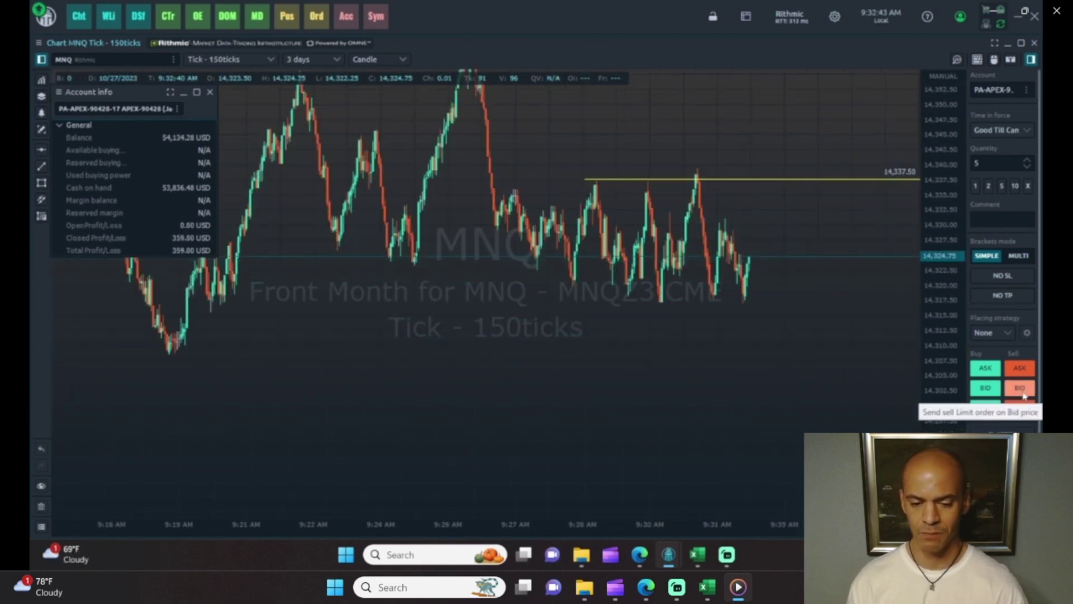
# Step: Short 5 MNQ at the bid and place a 5-lot chart buy limit at 14,320.75
pyautogui.click(1021, 388)
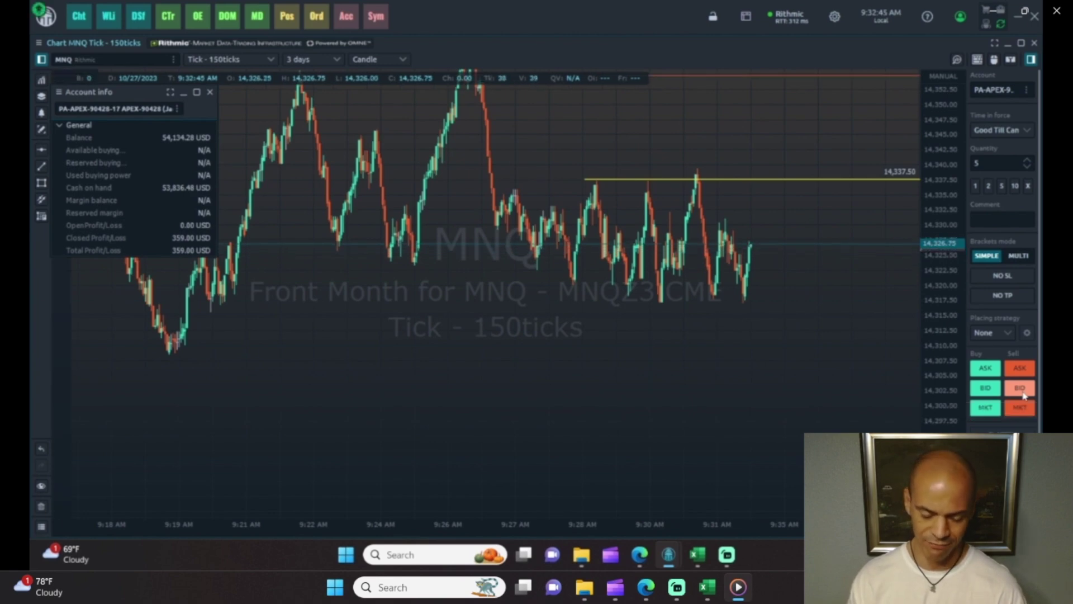
pyautogui.click(995, 60)
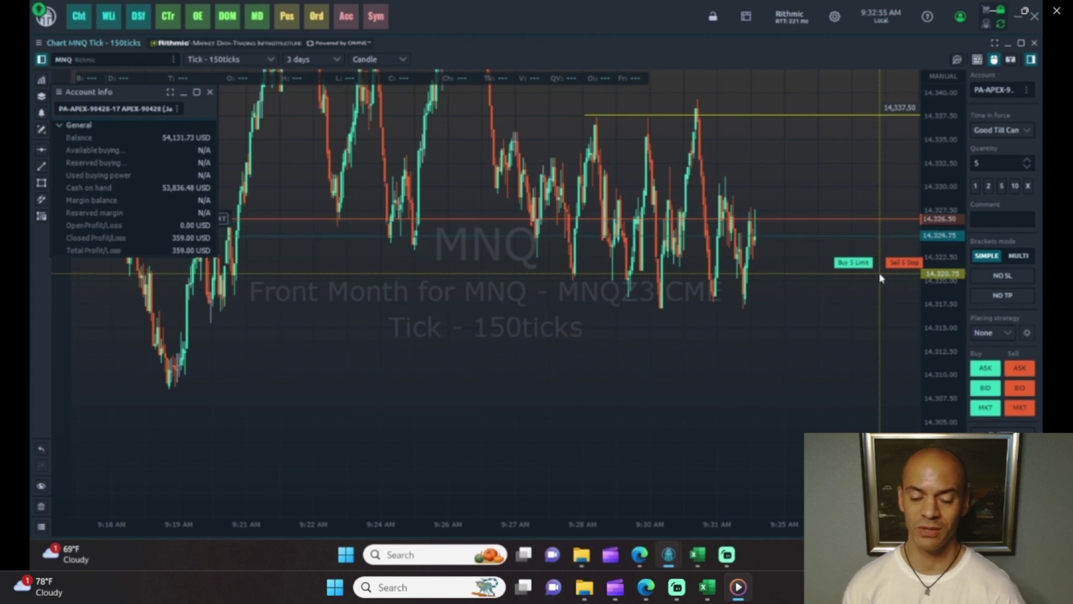
pyautogui.click(881, 278)
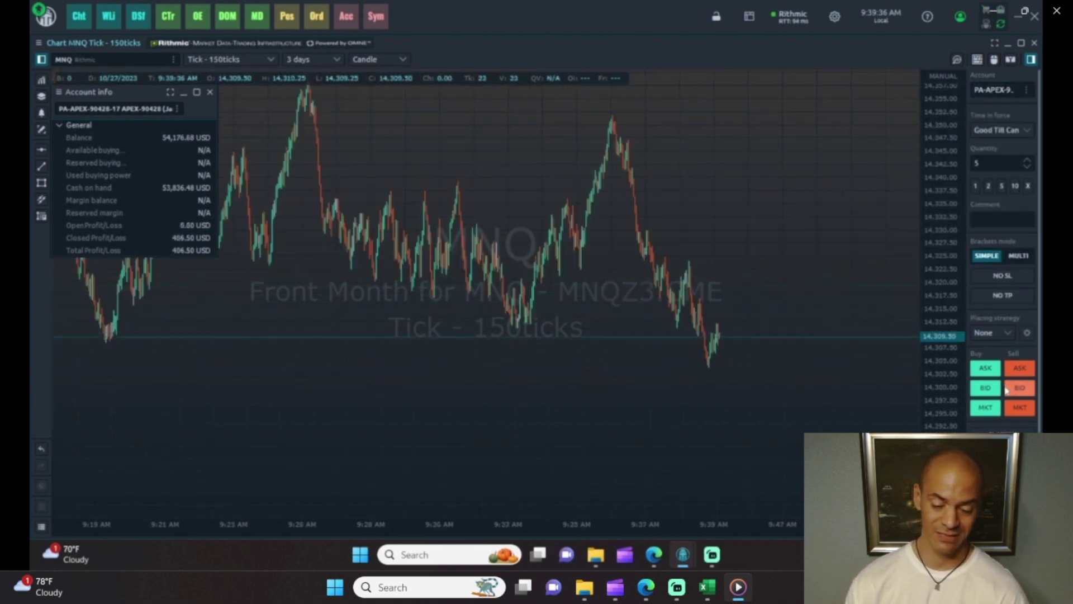
# Step: Re-short 5 MNQ and place 5-lot buy limits at 14,306.50 and 14,297.50 from the chart
pyautogui.click(1020, 388)
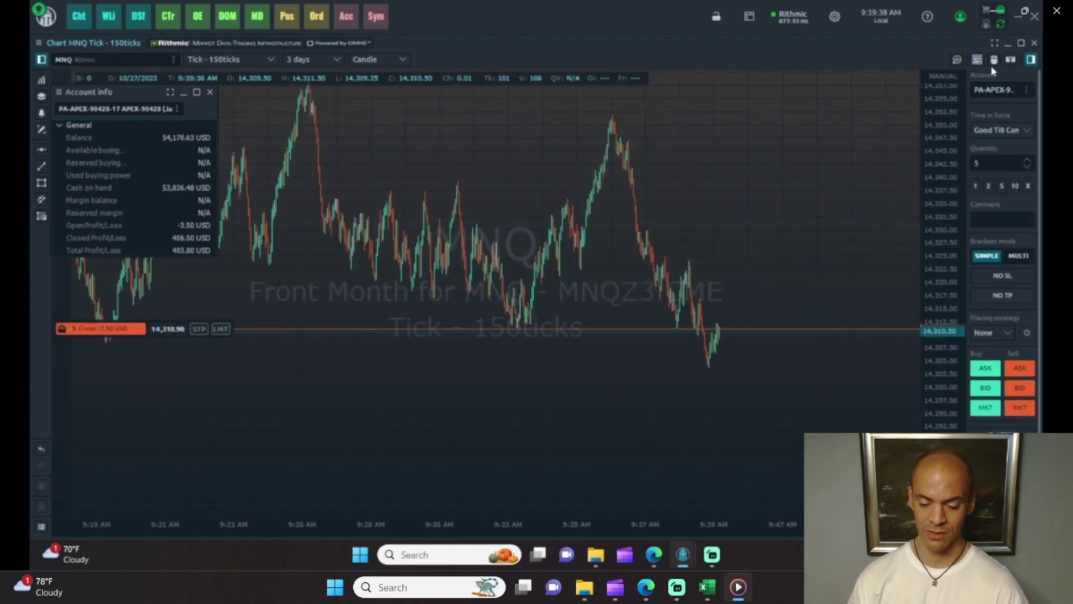
pyautogui.click(838, 351)
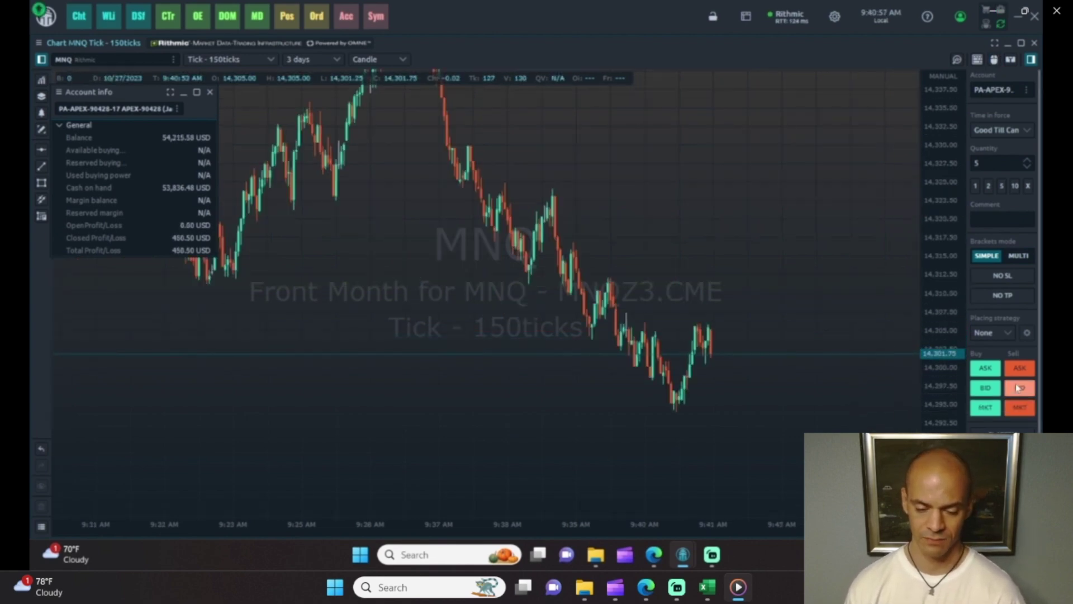
pyautogui.click(995, 60)
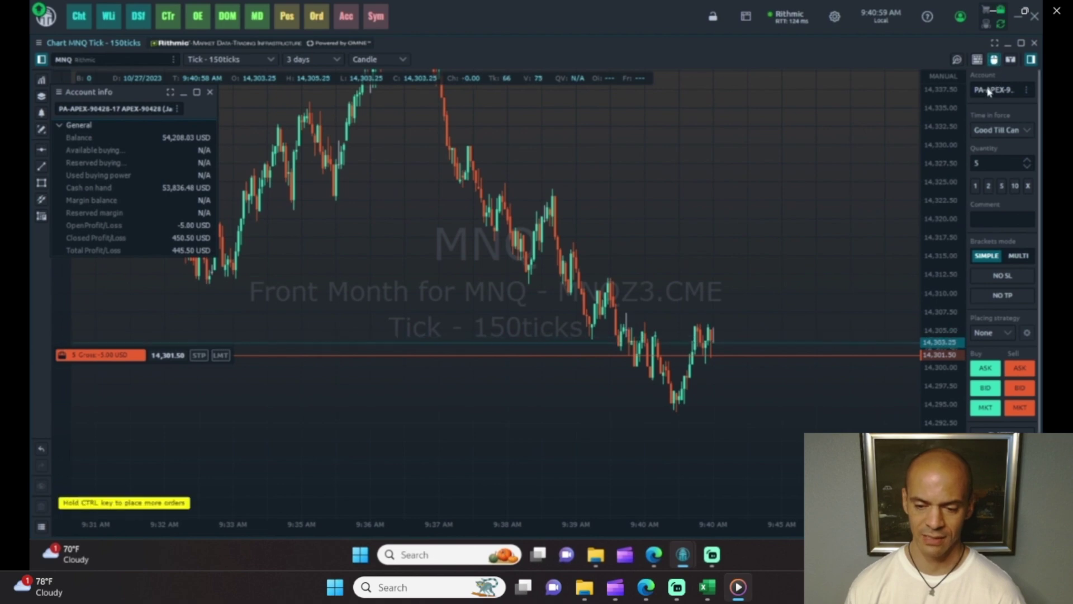
pyautogui.click(859, 375)
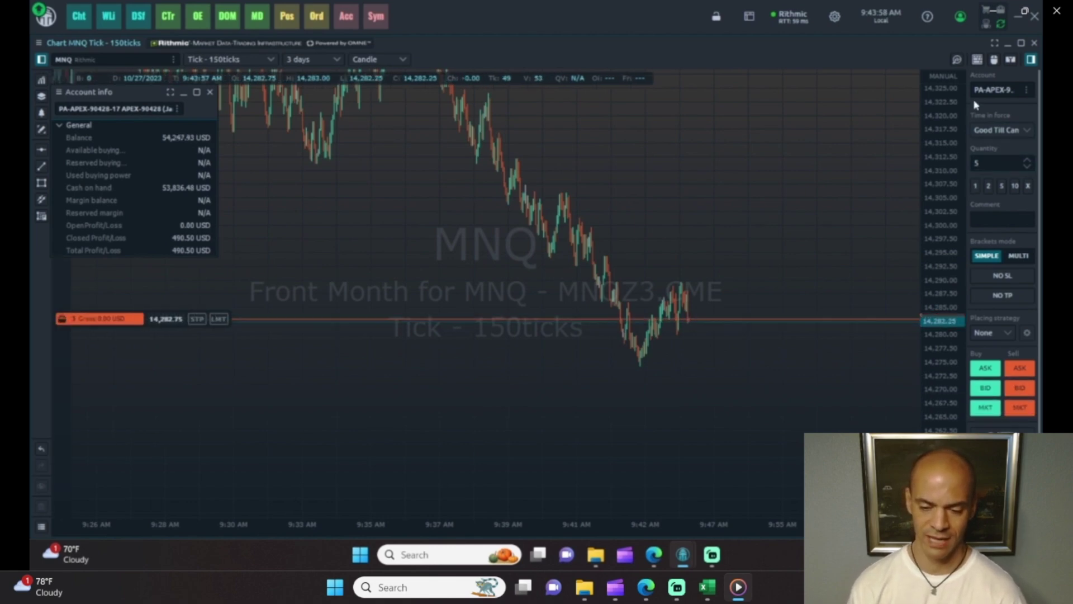
pyautogui.click(994, 59)
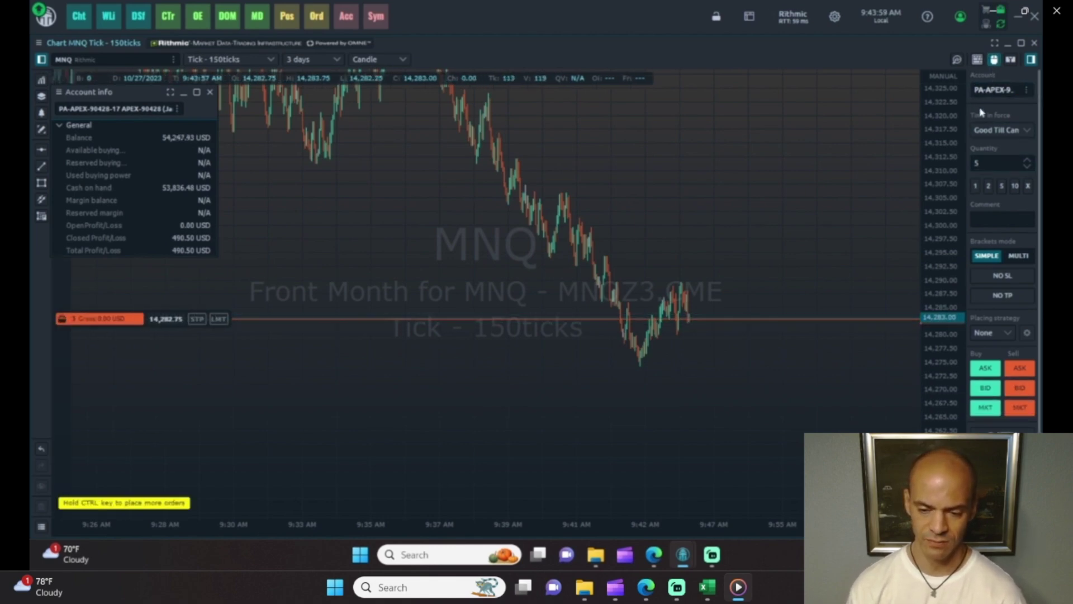
# Step: Place a 5-contract buy limit at 14,279.50 to cover the 14,282.75 short
pyautogui.click(870, 337)
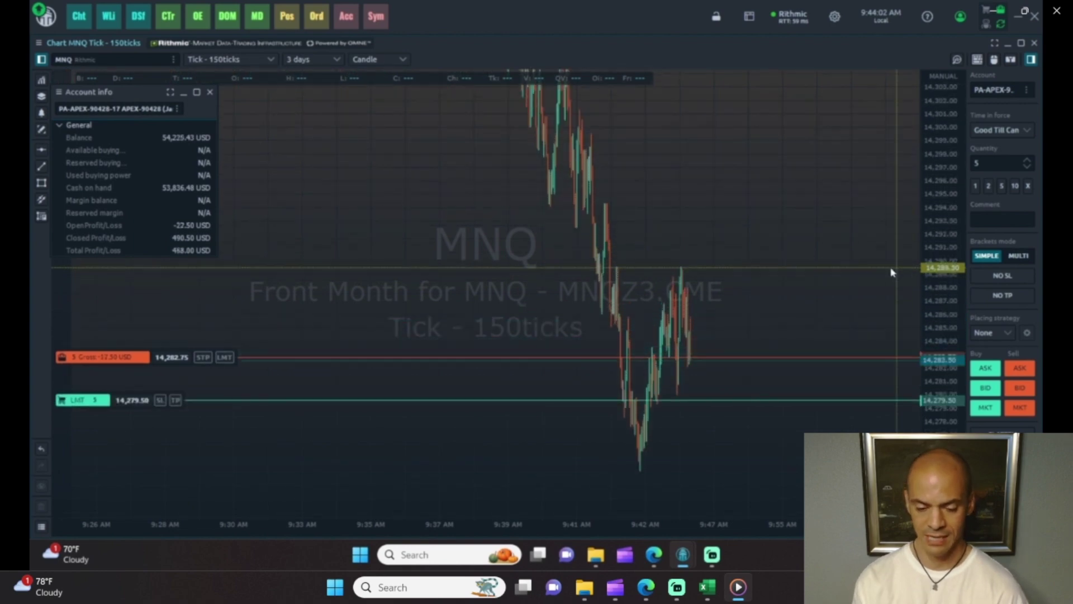
pyautogui.moveTo(384, 391)
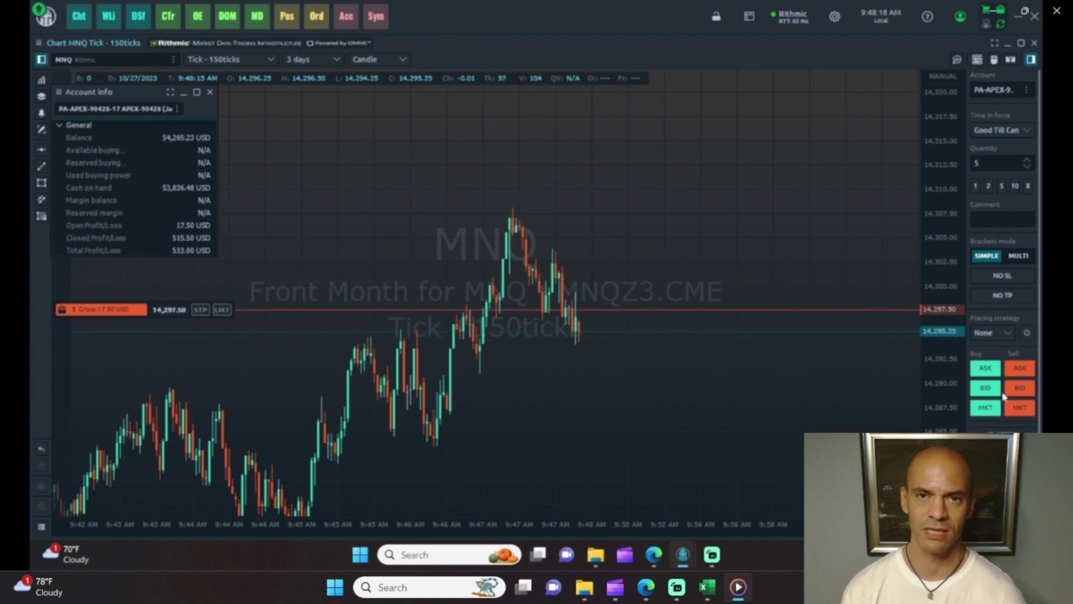
# Step: Study the Webull SPY 1-minute chart with VWAP and pivots, pausing and resuming the recording
pyautogui.hotkey('alt', 'Tab')
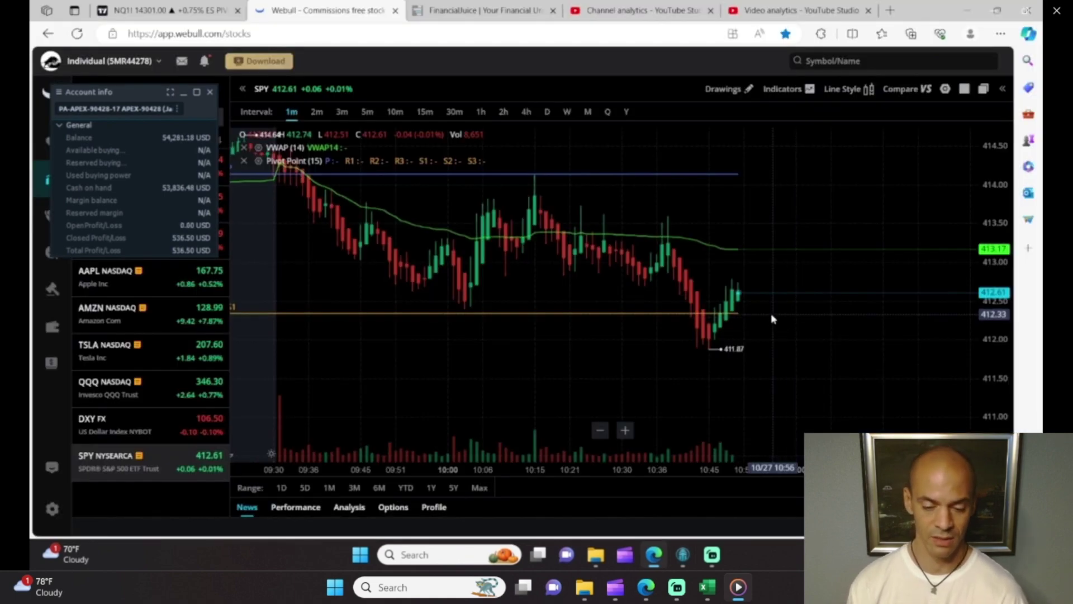
pyautogui.click(583, 467)
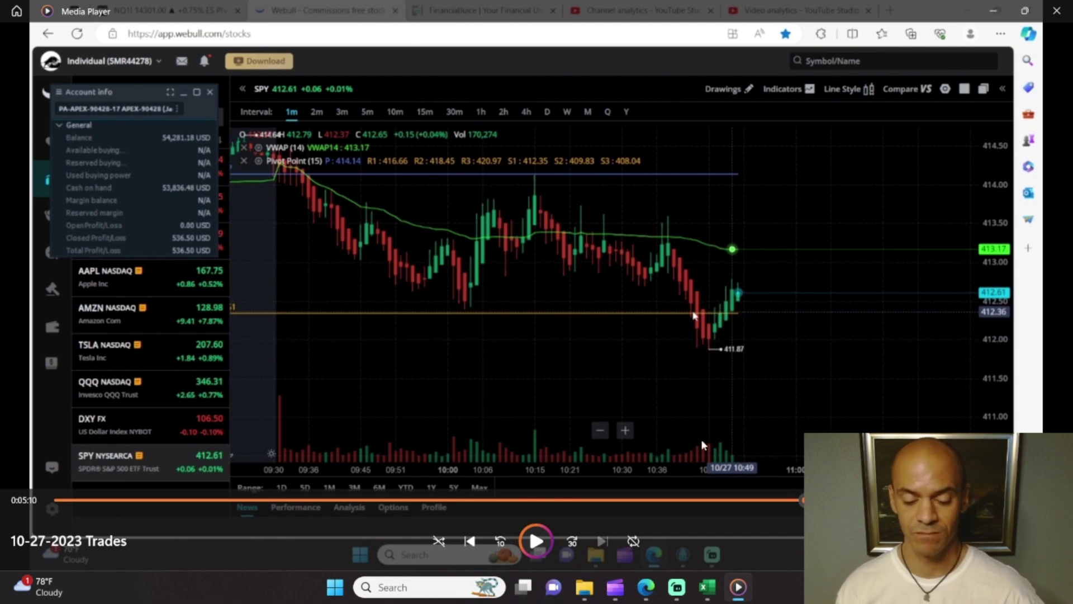
pyautogui.click(538, 540)
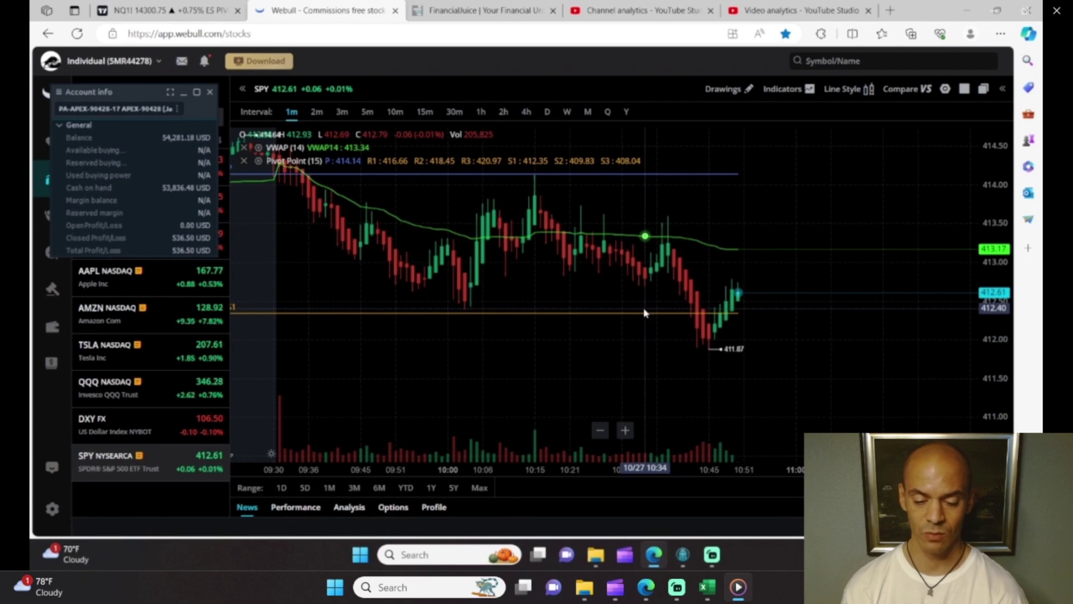
pyautogui.moveTo(1045, 363)
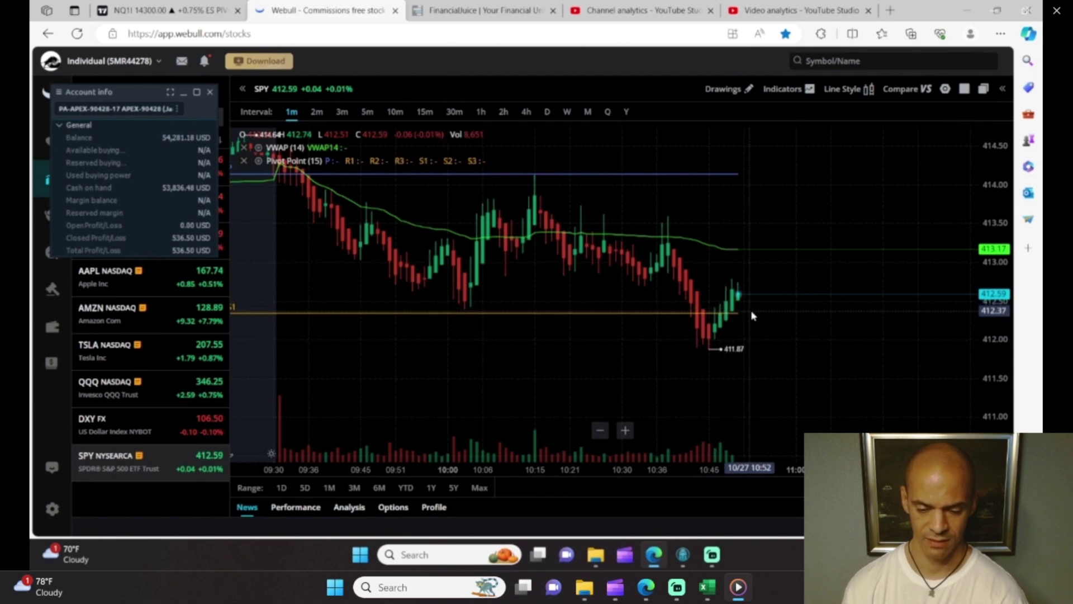
pyautogui.moveTo(737, 316)
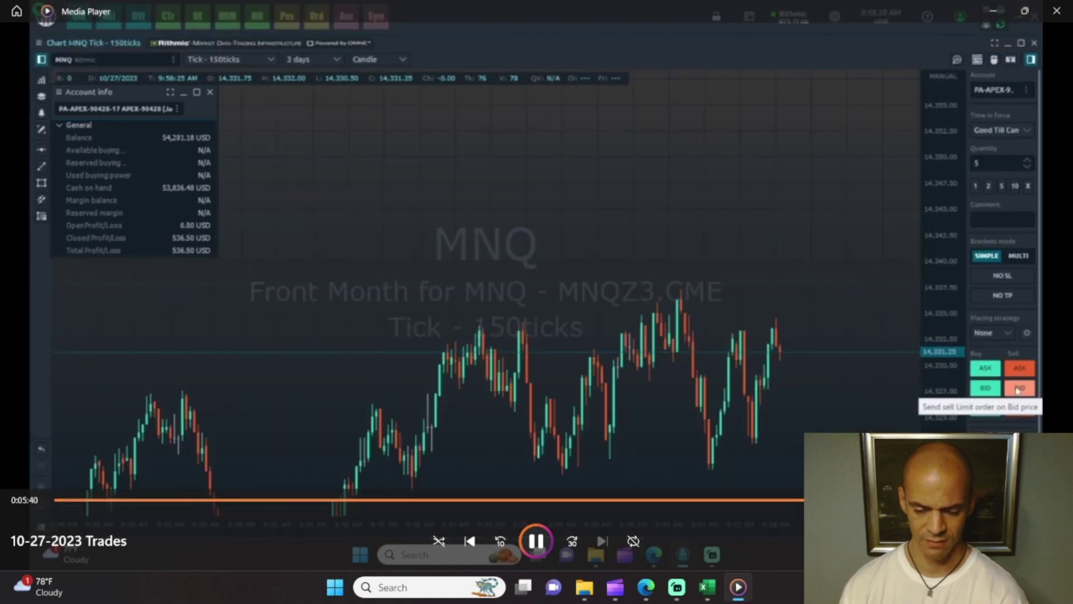
# Step: Rewind the trade recording about ten seconds and scroll the view
pyautogui.press('Left')
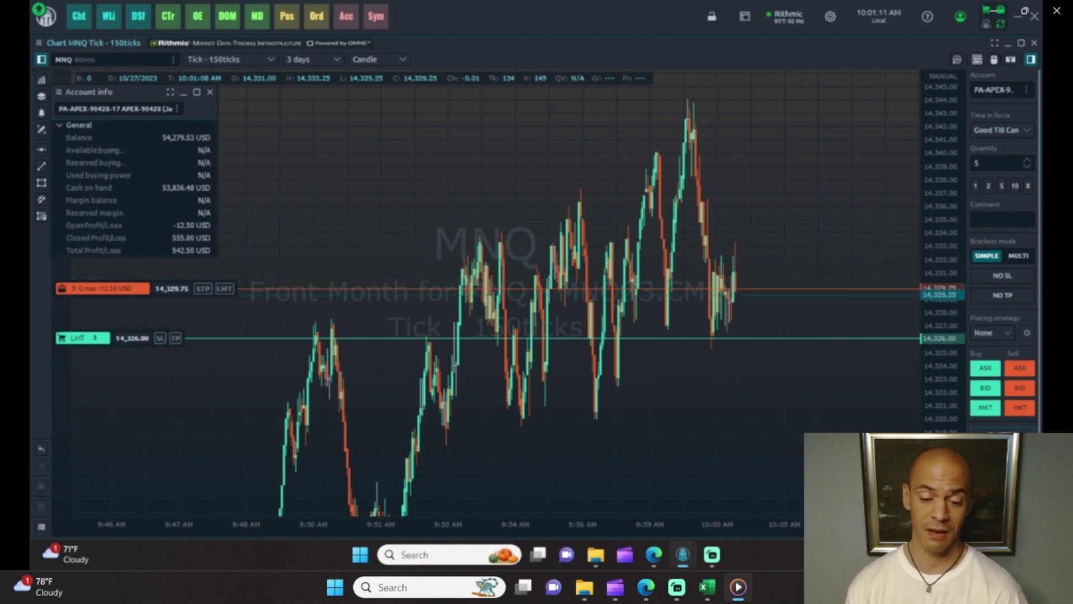
pyautogui.scroll(3, 875, 394)
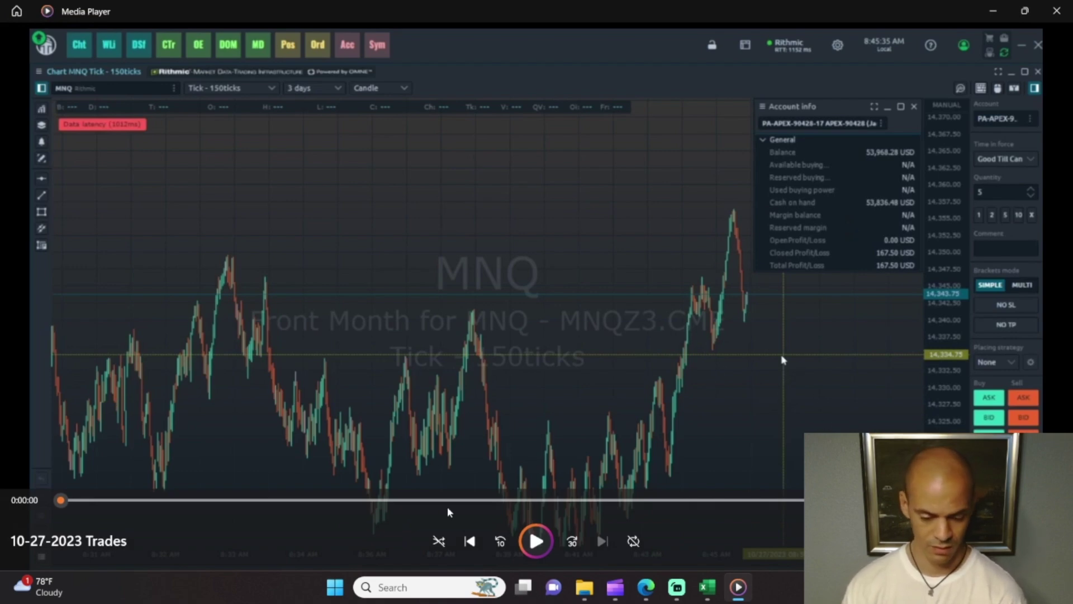
# Step: Seek the recording ahead to the 14,329.75 short, then bring up the Webull SPY chart
pyautogui.moveTo(65, 503); pyautogui.dragTo(872, 501)
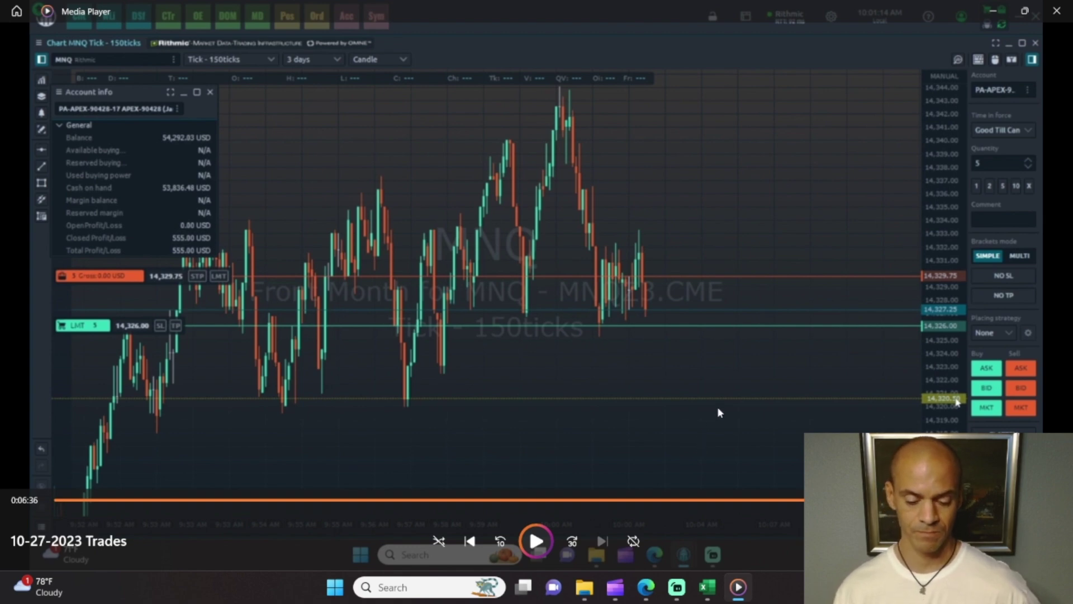
pyautogui.click(647, 586)
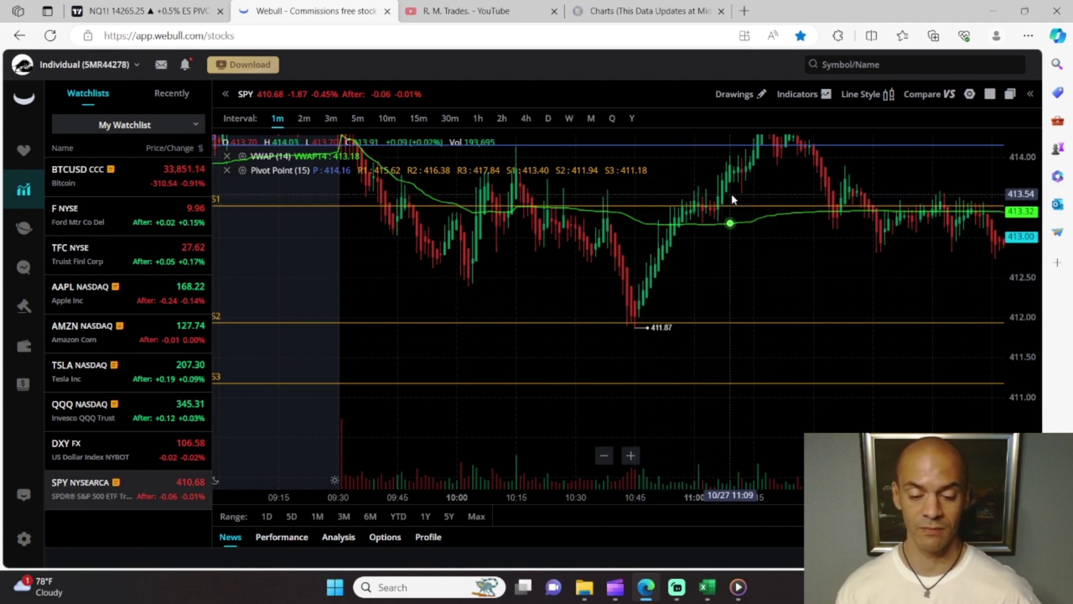
# Step: Pan the SPY one-minute chart to later candles, zooming out and back in on time
pyautogui.moveTo(769, 151); pyautogui.dragTo(721, 220)
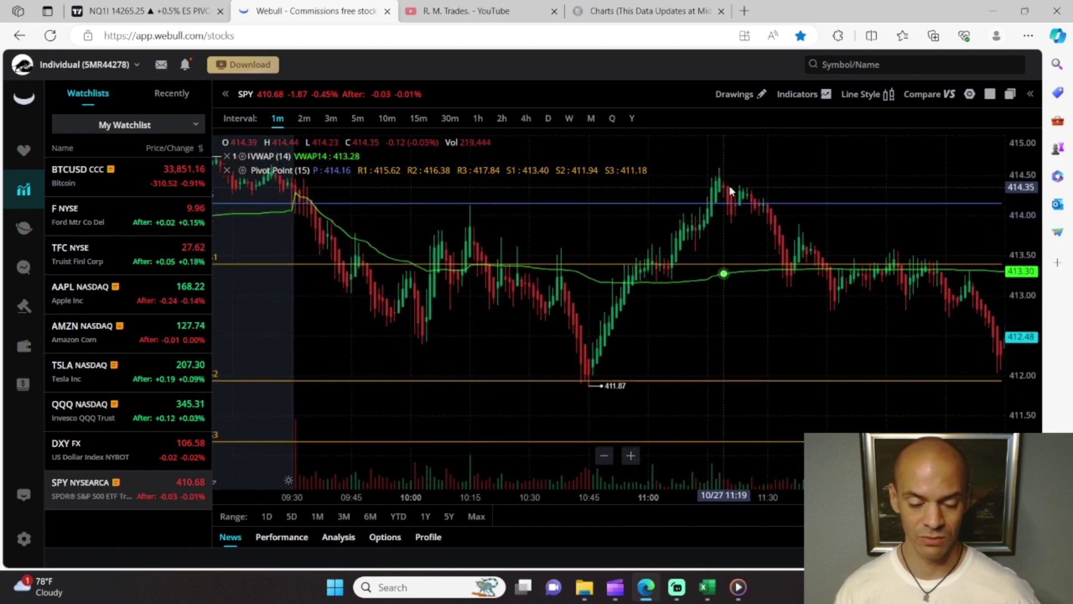
pyautogui.scroll(-3, 779, 284)
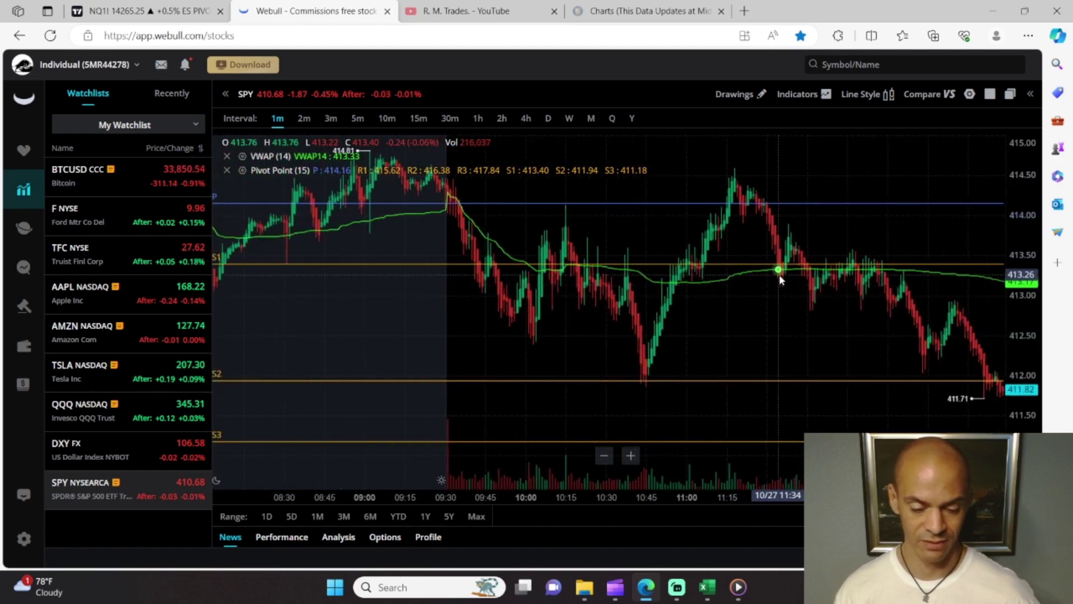
pyautogui.scroll(2, 780, 274)
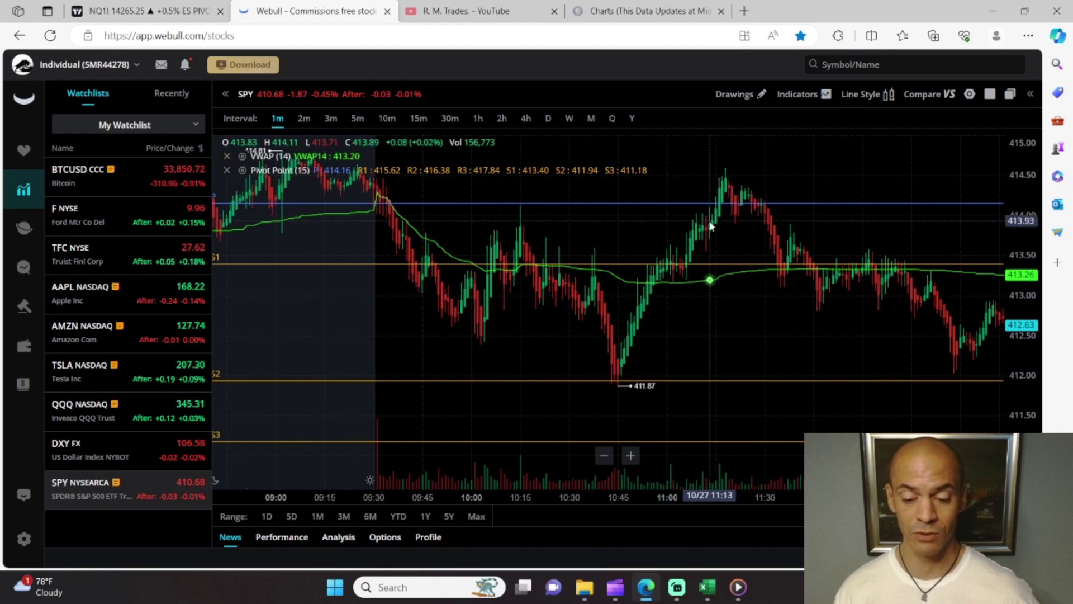